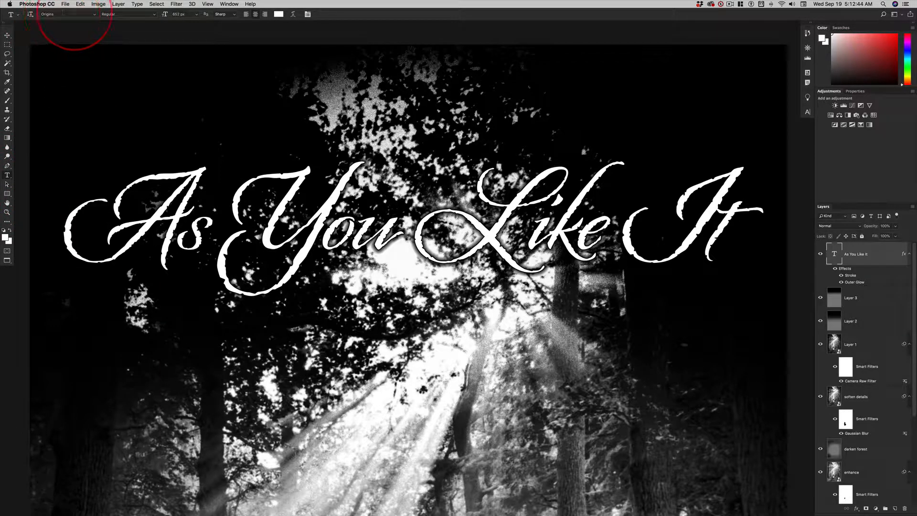
# - Try the Bebas Neue font on the "As You Like It" title and undo the font change
pyautogui.click(95, 15)
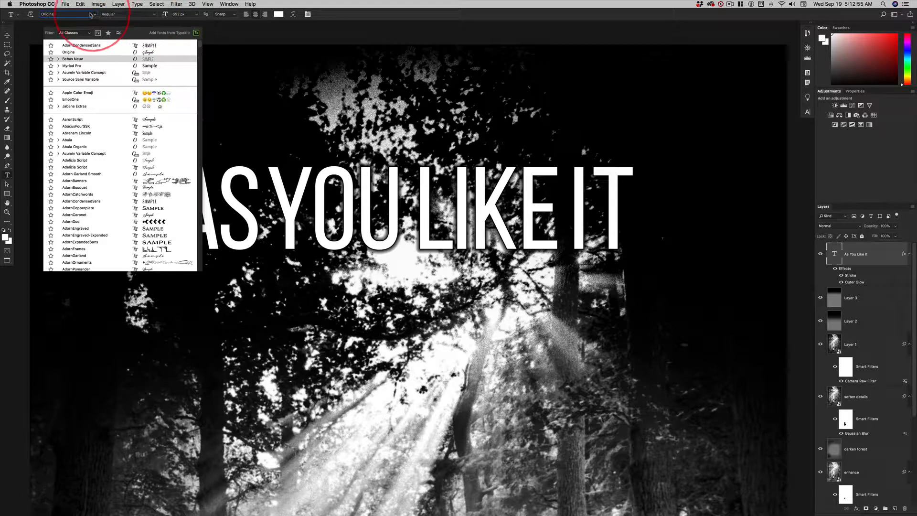
pyautogui.press('Return')
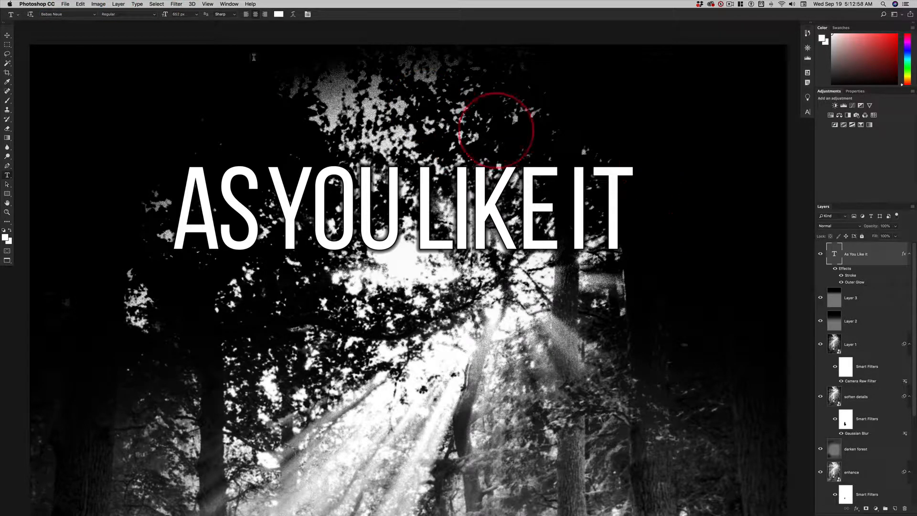
pyautogui.press('super+z')
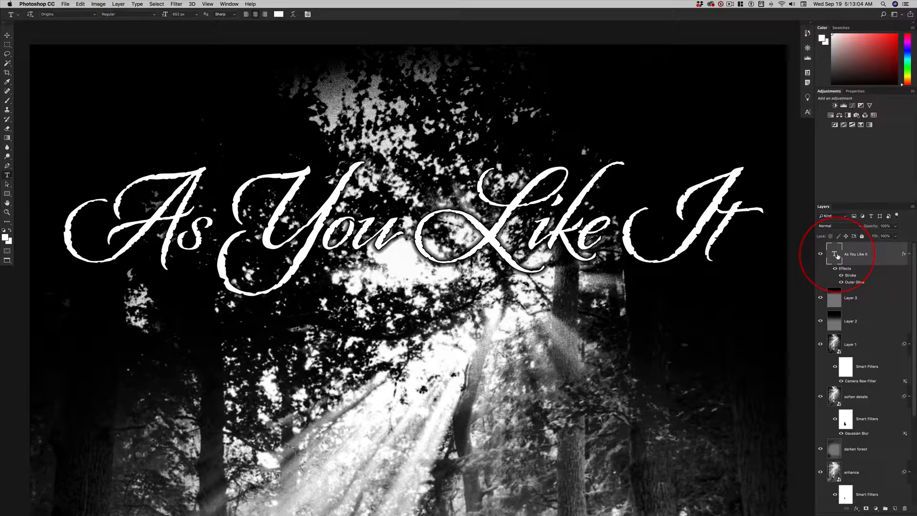
# - Select the title's text and preview other fonts on it, leaving it in Origins
pyautogui.doubleClick(837, 257)
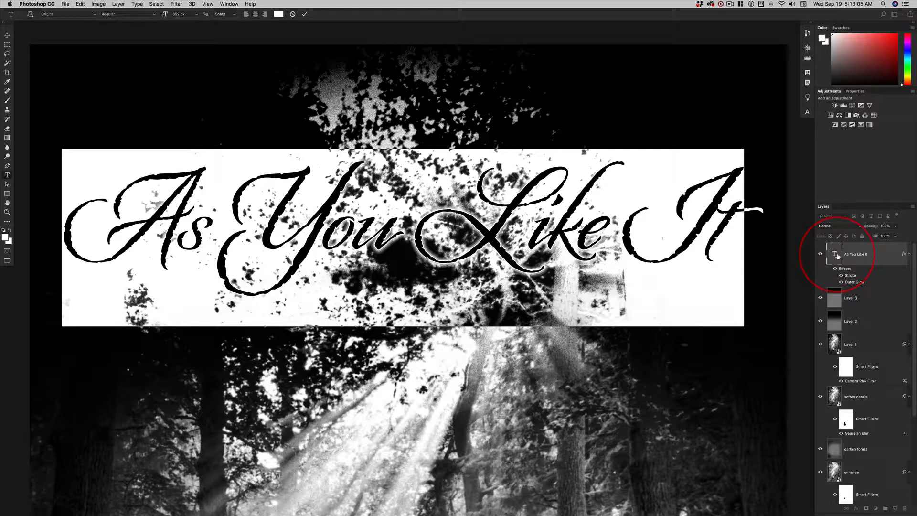
pyautogui.click(94, 14)
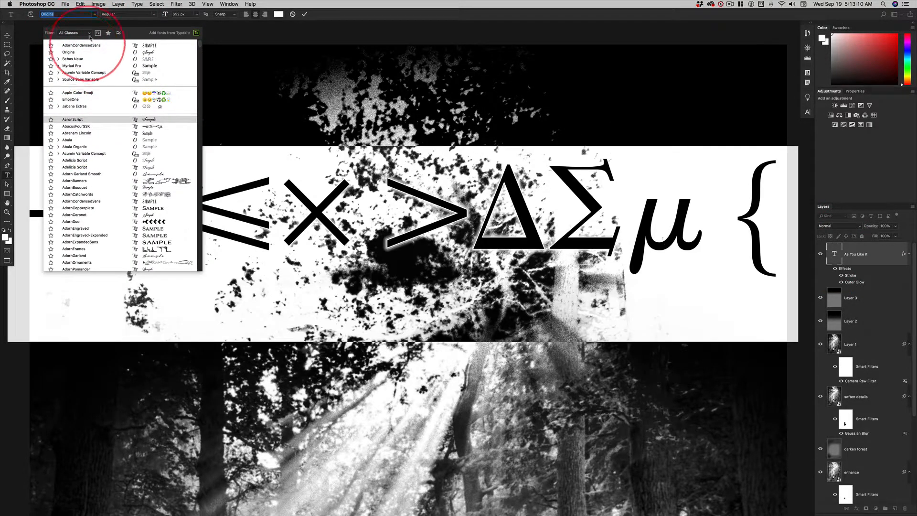
pyautogui.click(94, 14)
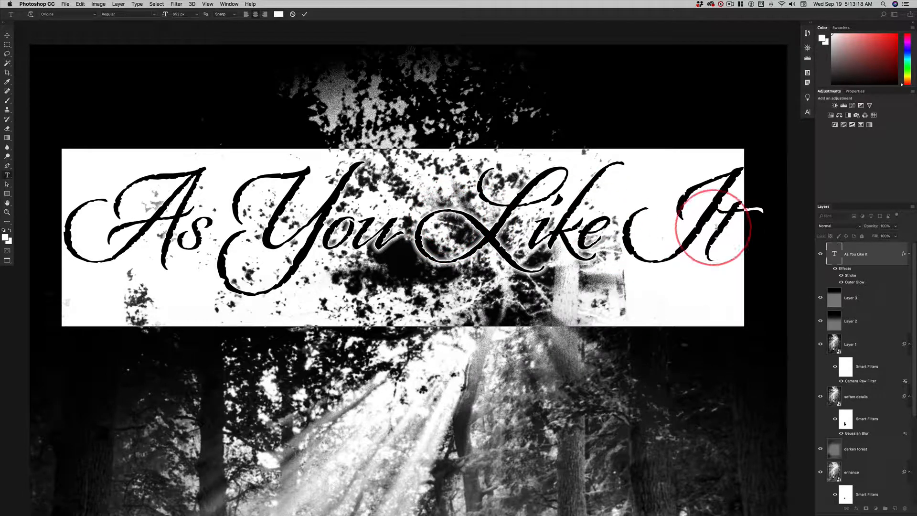
pyautogui.click(835, 257)
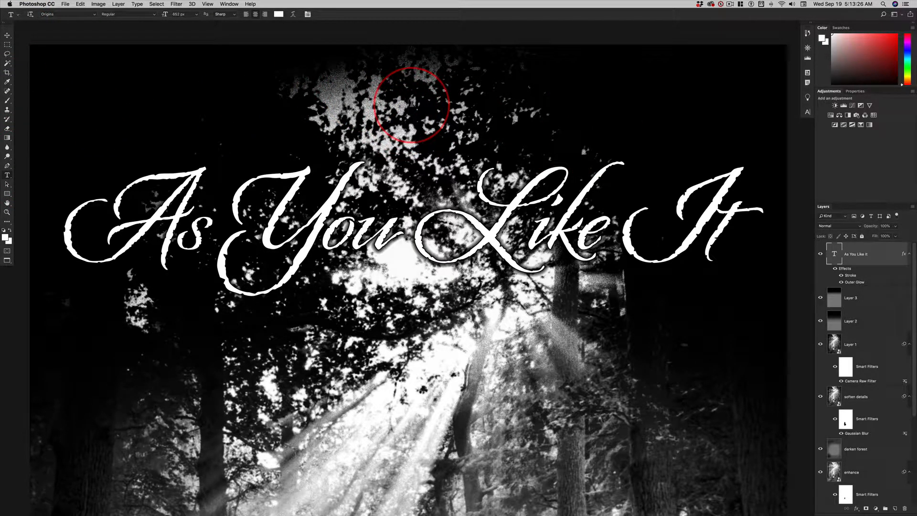
# - Add the text line "Valhalla theatre arts department" centred above the title in AdornCondensedSans at 100 px
pyautogui.click(412, 102)
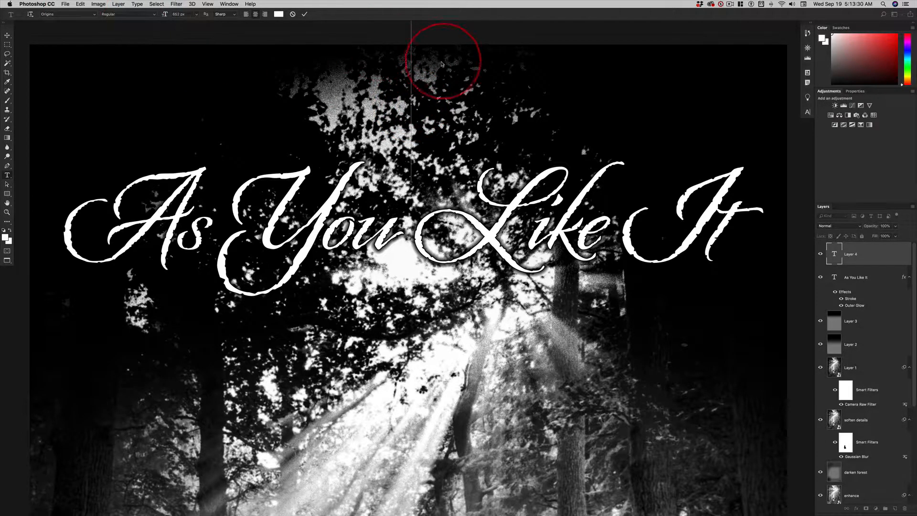
pyautogui.click(179, 14)
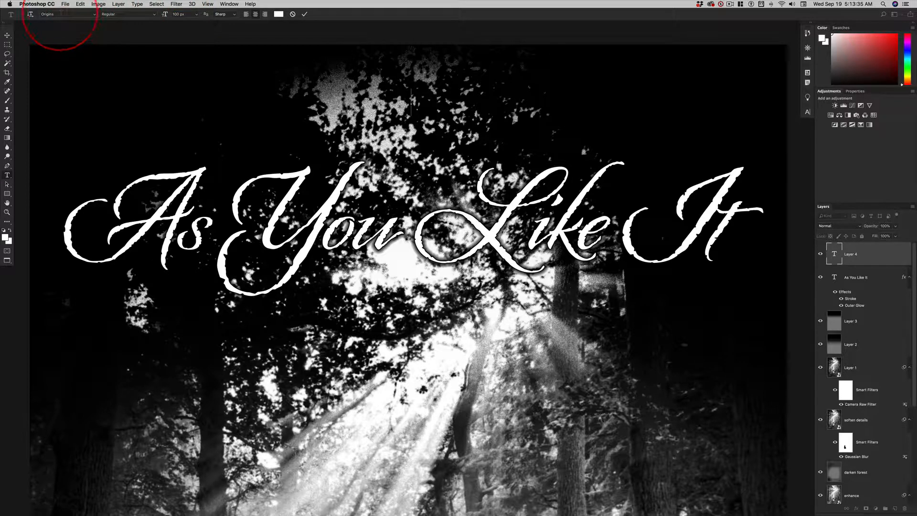
pyautogui.click(78, 14)
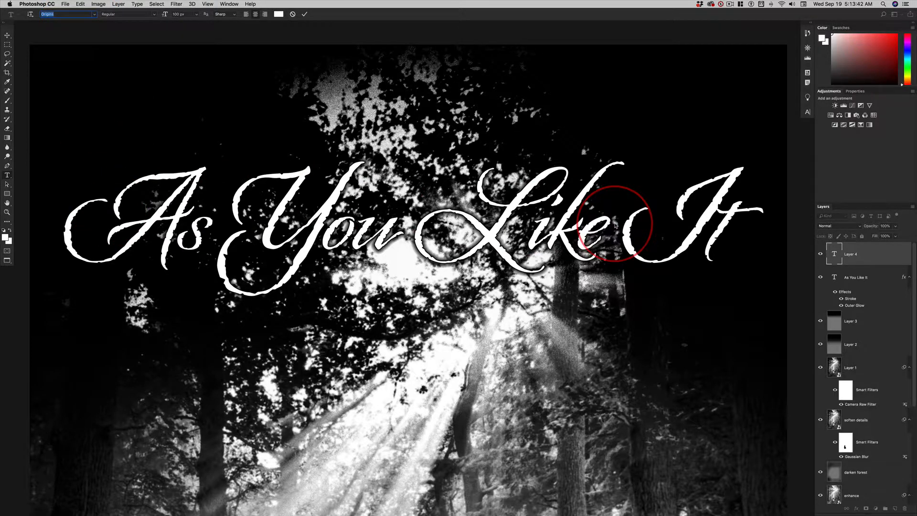
pyautogui.write('ado')
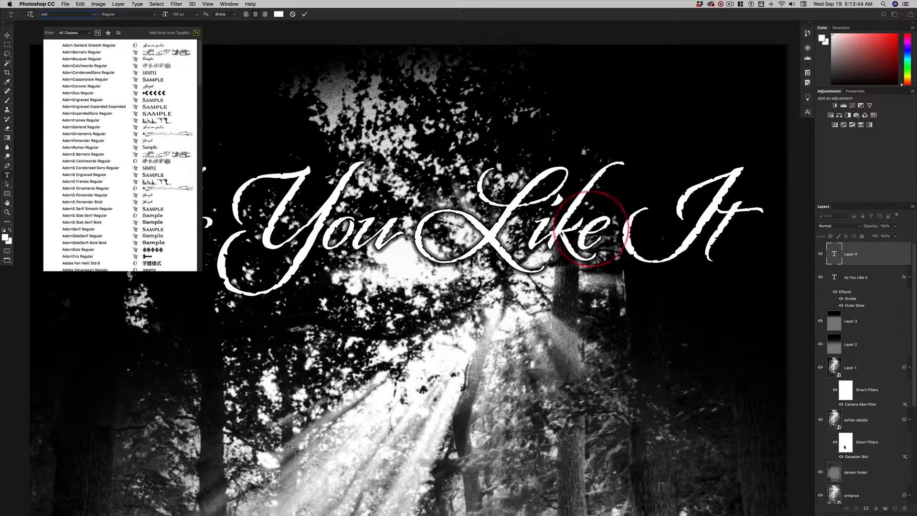
pyautogui.click(89, 73)
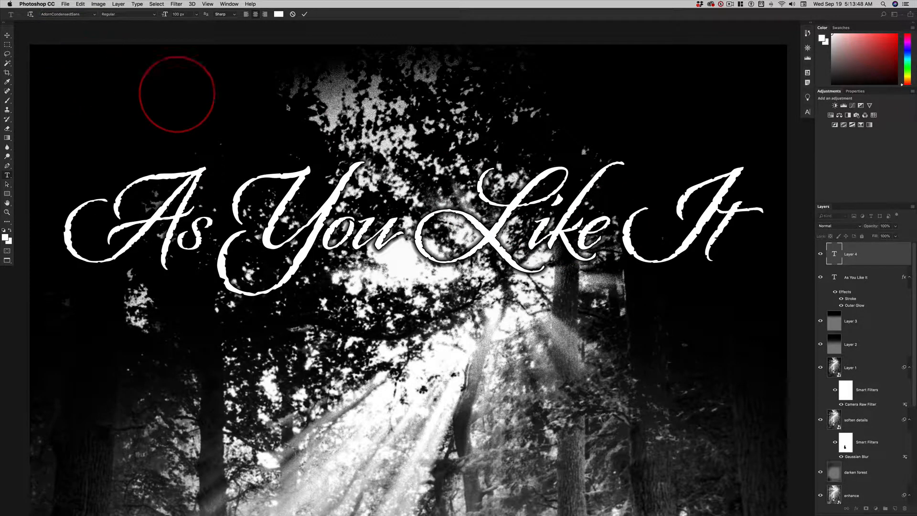
pyautogui.write('VALHALLA THEATRE ARTS DEPARTMENT')
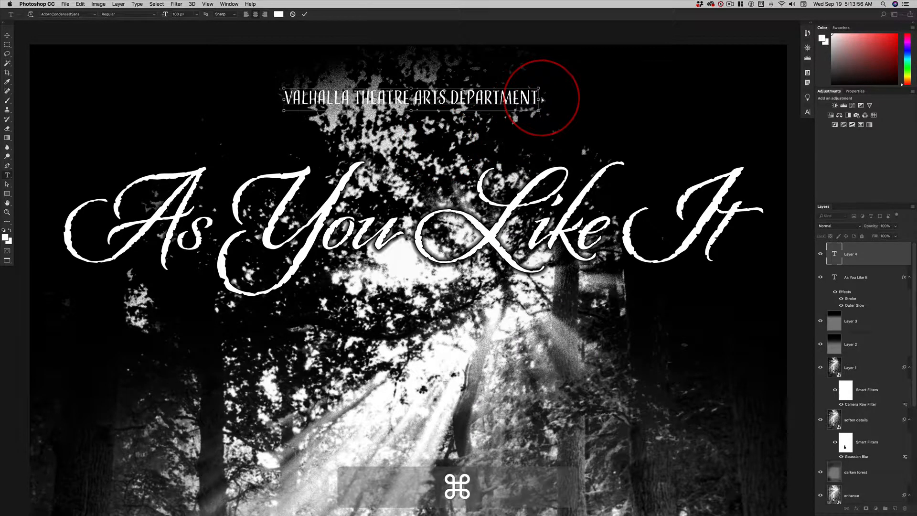
# - After checking the finished poster document, select the department line's text and loosen its tracking to 40
pyautogui.press('super+grave')
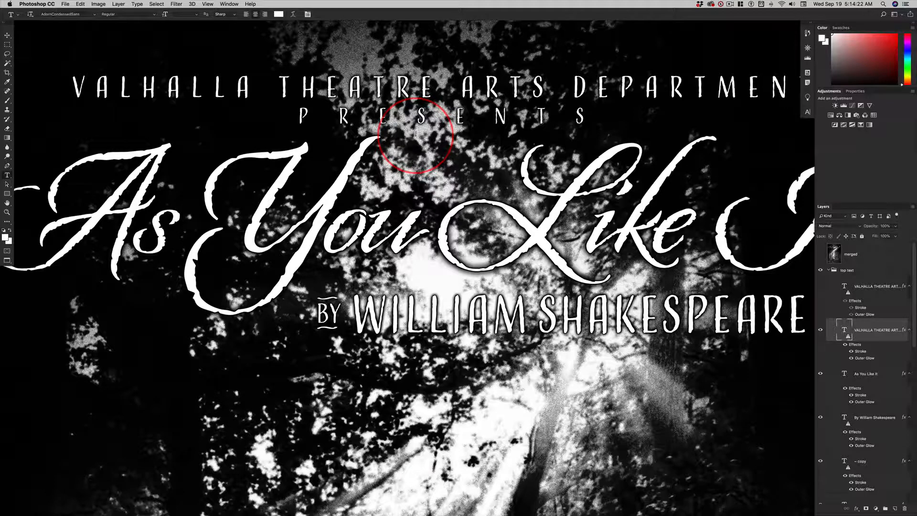
pyautogui.press('super+grave')
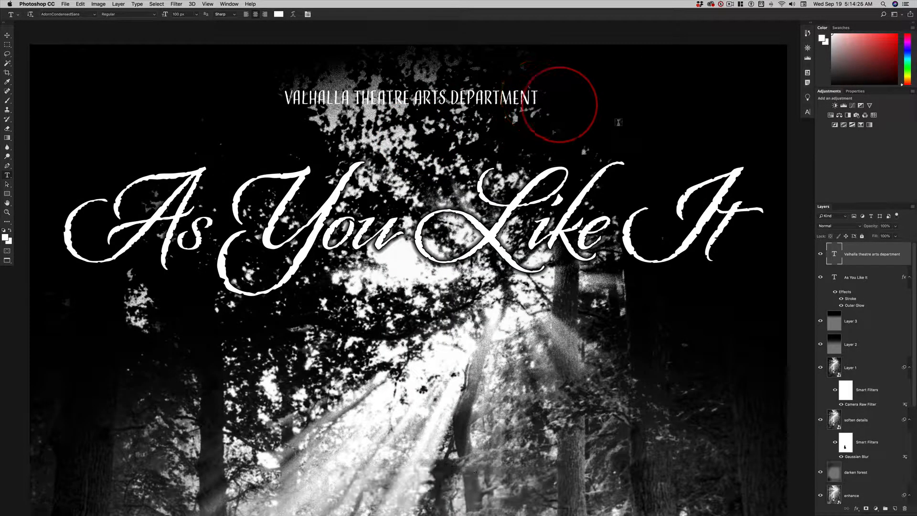
pyautogui.doubleClick(834, 254)
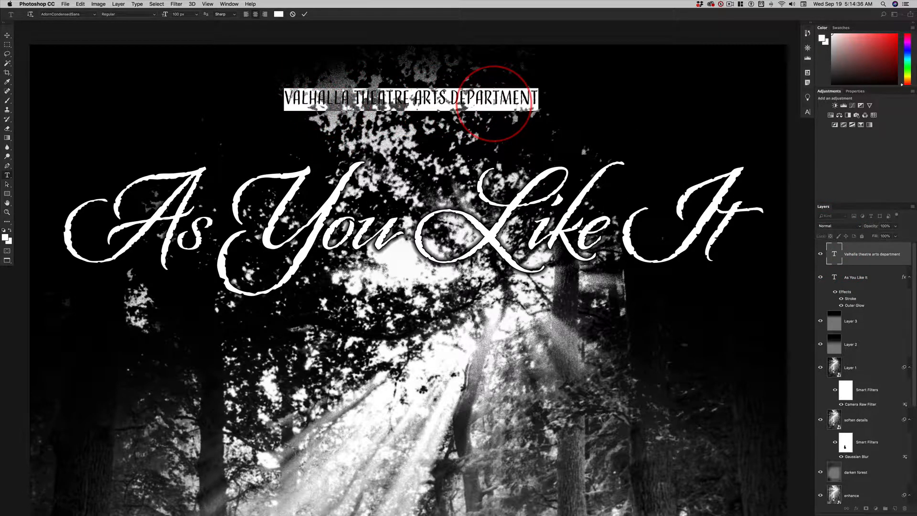
pyautogui.hotkey('alt', 'Right')
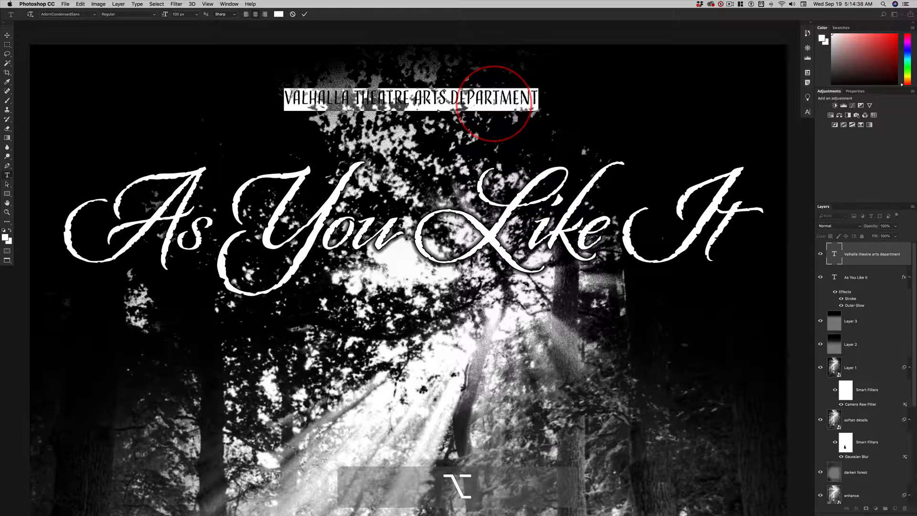
pyautogui.hotkey('alt', 'Right')
pyautogui.hotkey('alt', 'Right')
pyautogui.hotkey('alt', 'Right')
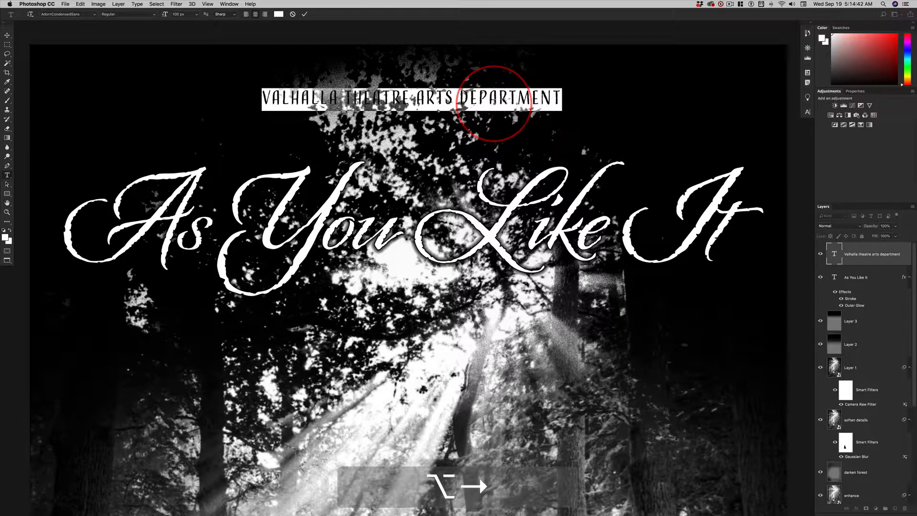
pyautogui.hotkey('alt', 'Left')
pyautogui.hotkey('alt', 'Left')
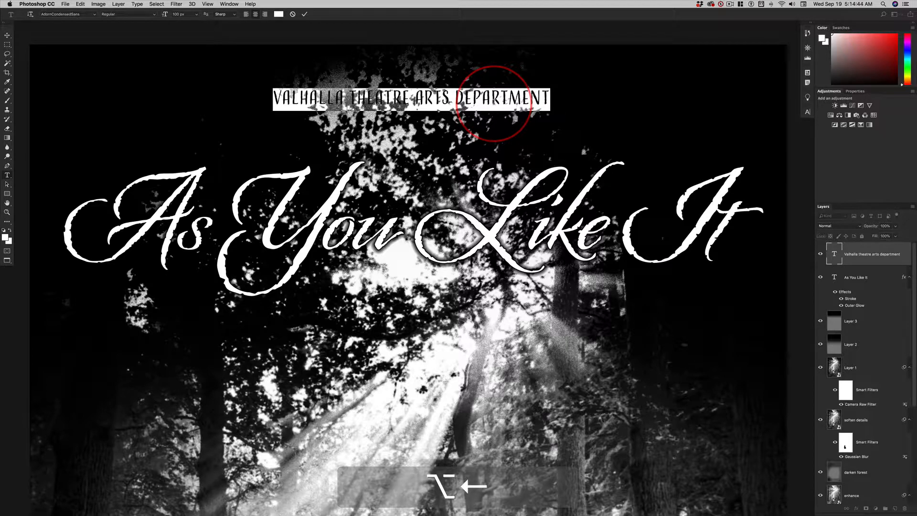
# - Increase the selected department line's tracking to 200 and on to 300
pyautogui.click(807, 114)
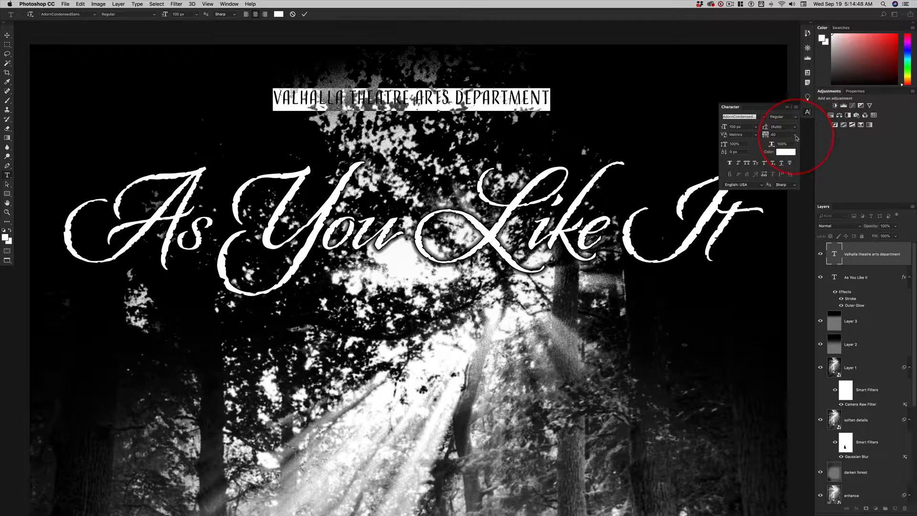
pyautogui.click(796, 137)
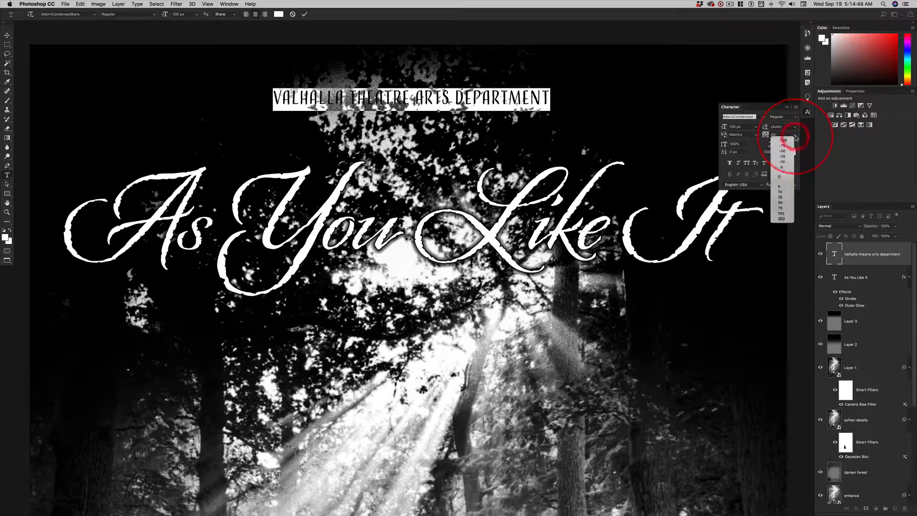
pyautogui.click(781, 219)
pyautogui.click(776, 134)
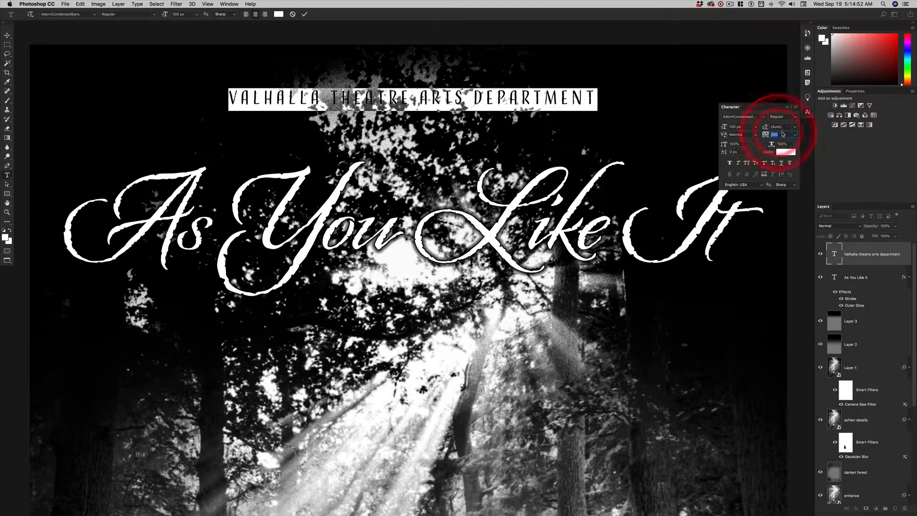
pyautogui.write('300')
pyautogui.press('Return')
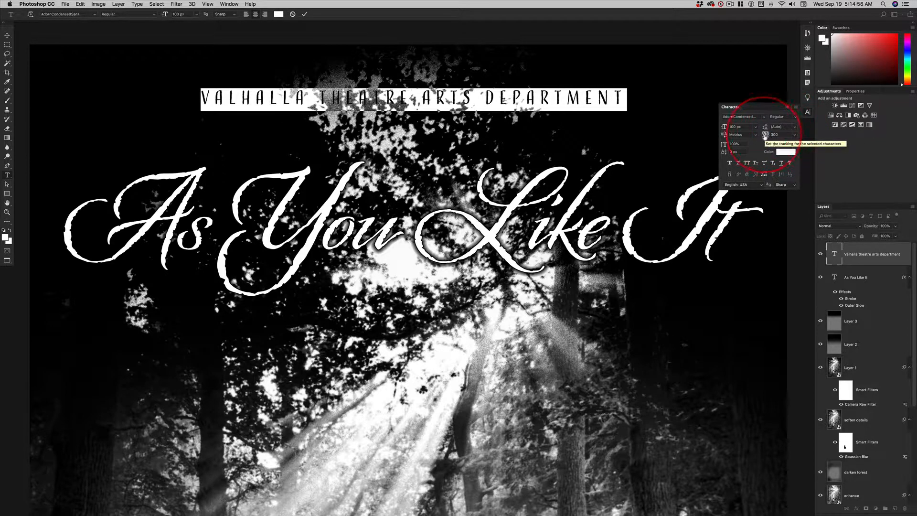
# - Widen the department line's tracking until it nearly spans the title's width, tighten it by two increments, and commit the text
pyautogui.moveTo(765, 136); pyautogui.dragTo(772, 137)
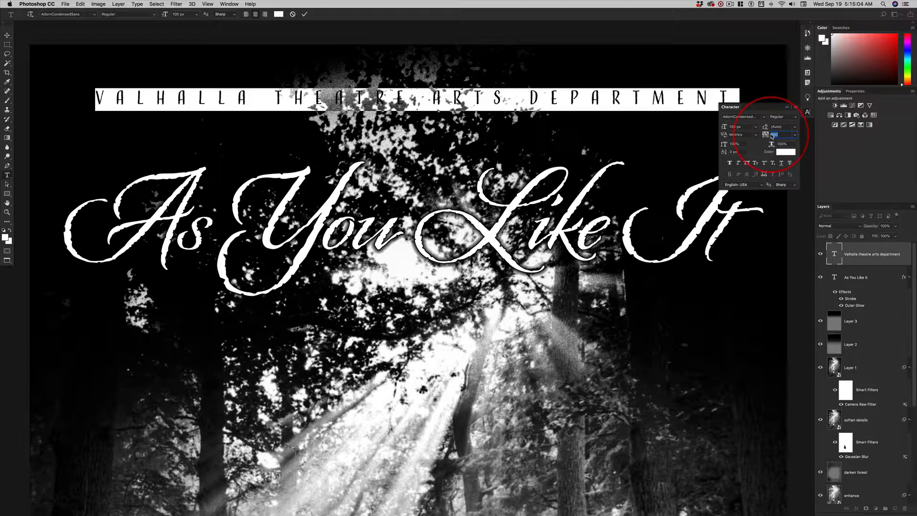
pyautogui.click(786, 108)
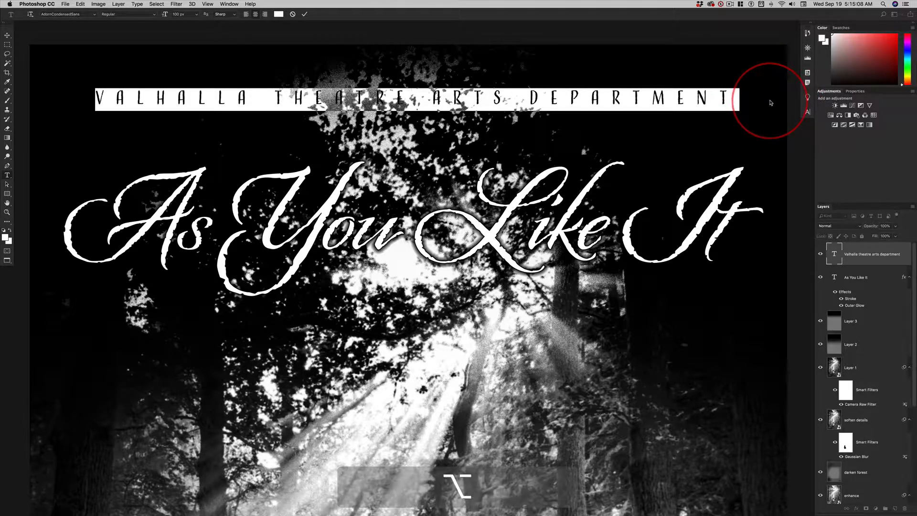
pyautogui.hotkey('alt', 'Left')
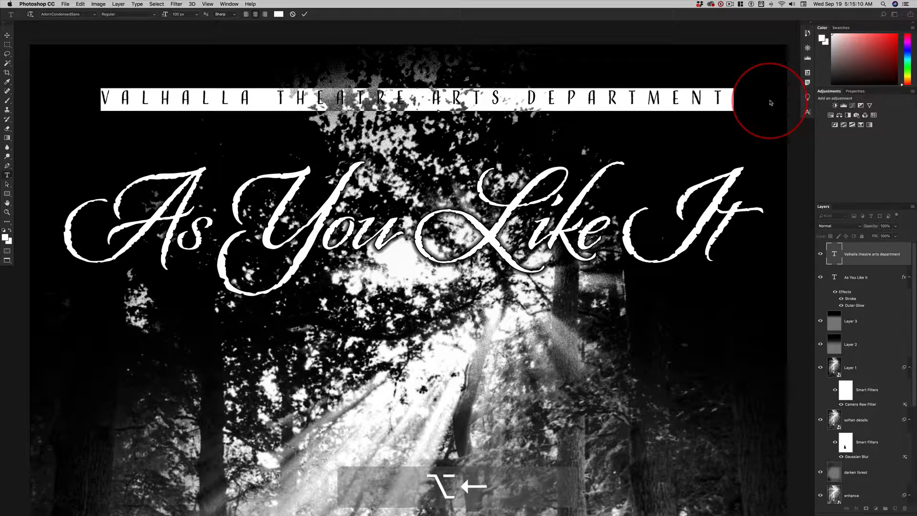
pyautogui.hotkey('alt', 'Left')
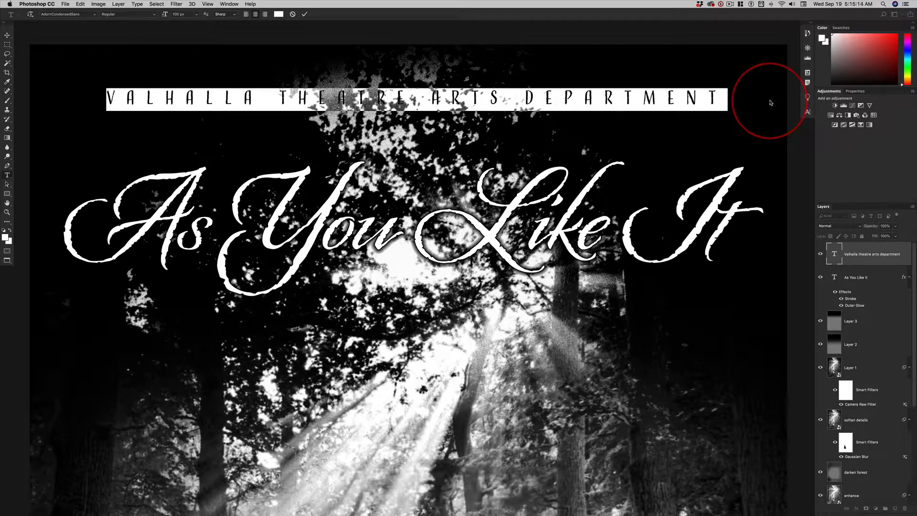
pyautogui.click(7, 36)
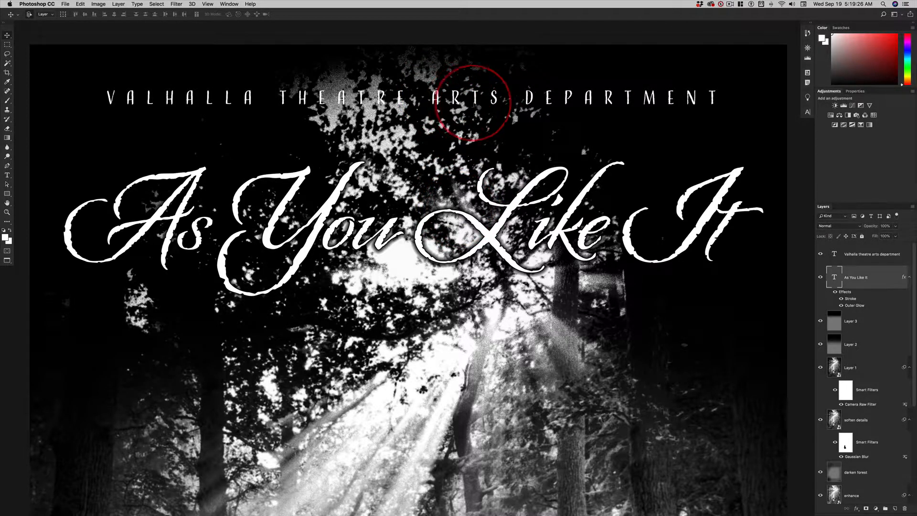
# - Copy the layer style from the "As You Like It" layer and paste it onto the department text layer
pyautogui.rightClick(849, 294)
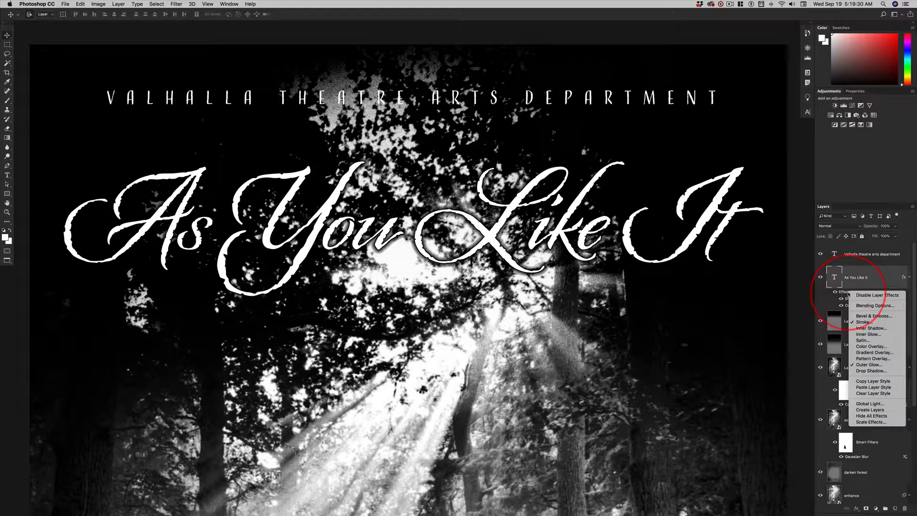
pyautogui.click(870, 382)
pyautogui.click(861, 259)
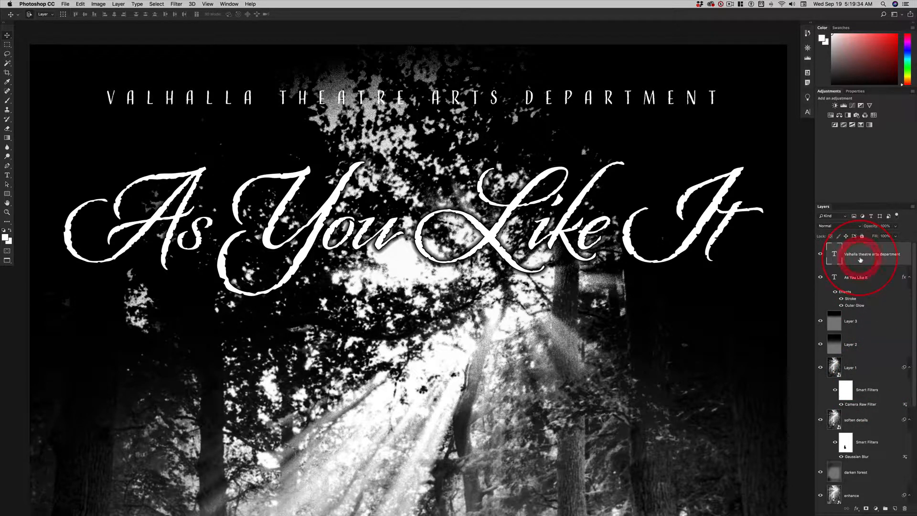
pyautogui.rightClick(858, 265)
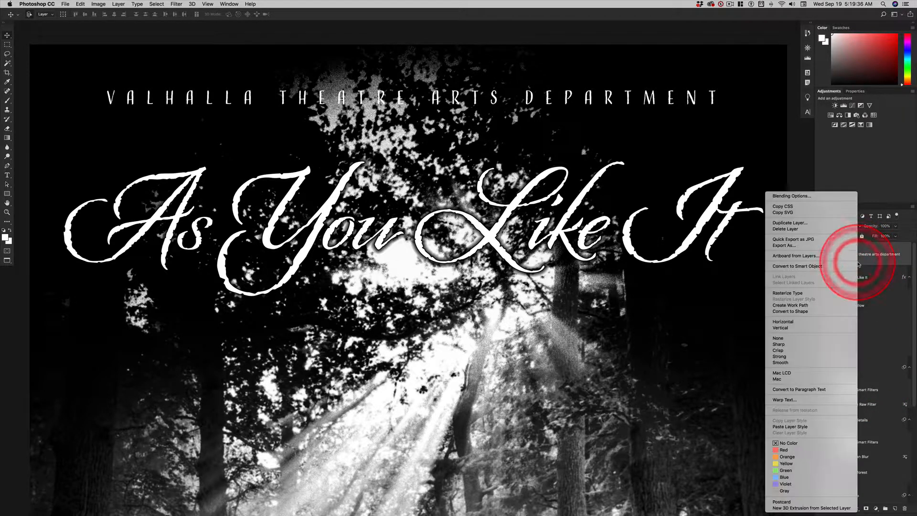
pyautogui.click(800, 426)
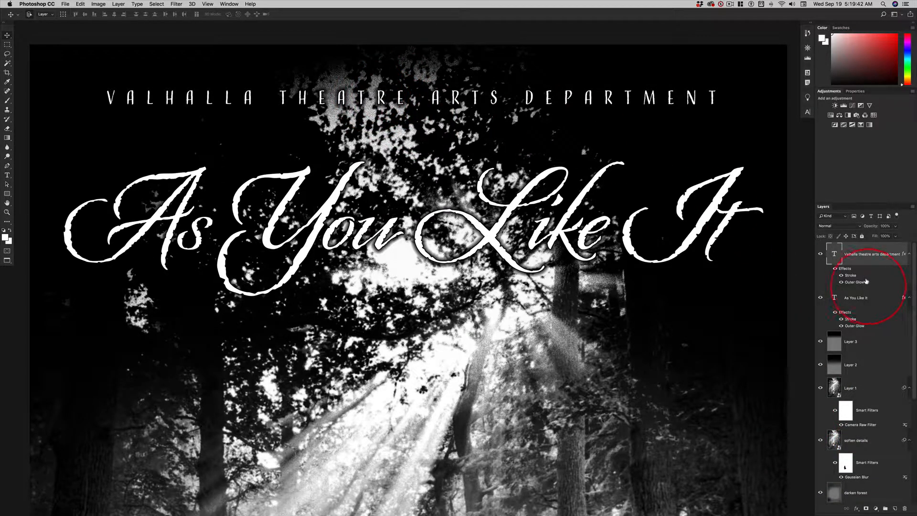
# - Check the department line's Stroke and Outer Glow settings, accepting each without a change
pyautogui.doubleClick(850, 276)
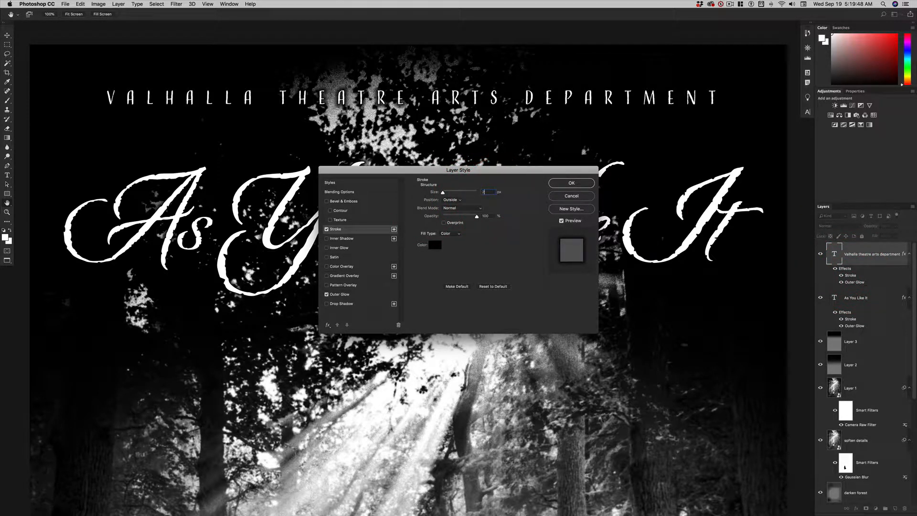
pyautogui.press('Return')
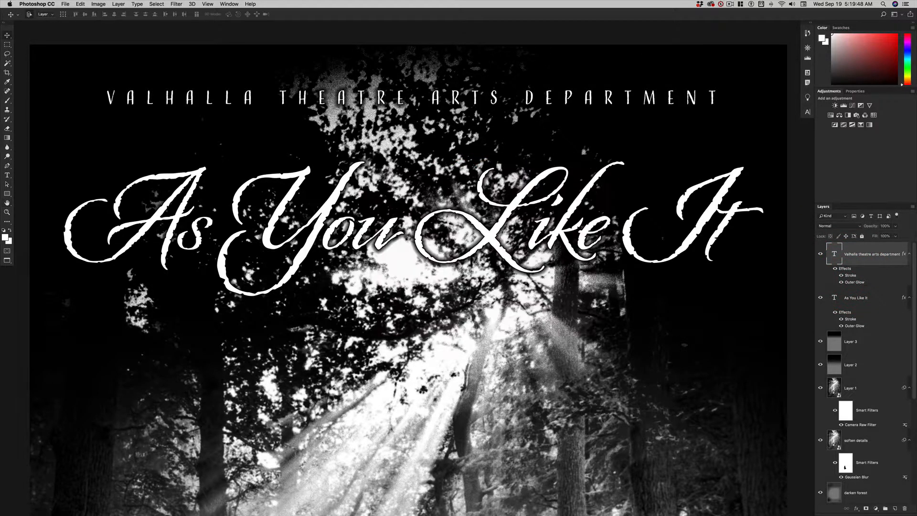
pyautogui.doubleClick(853, 283)
pyautogui.moveTo(498, 170); pyautogui.dragTo(500, 156)
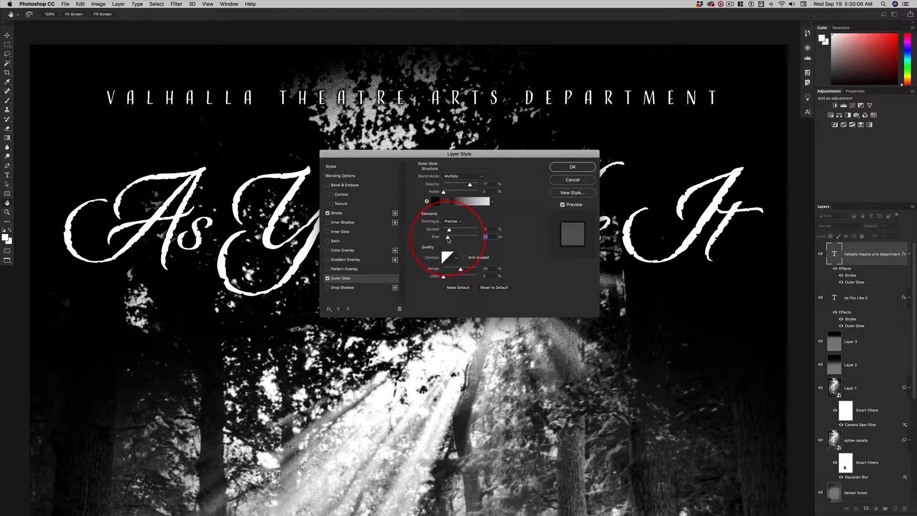
pyautogui.click(571, 165)
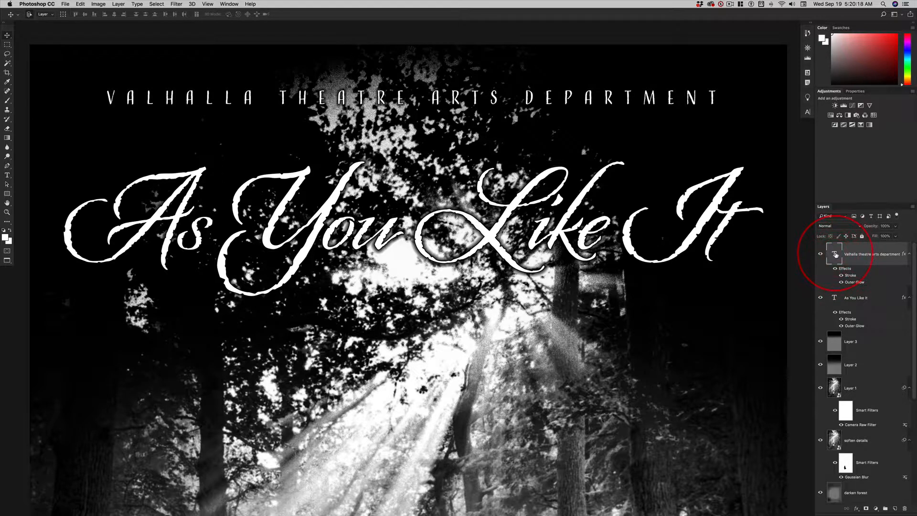
# - Duplicate the department text layer and move the copy straight down to sit directly beneath the original line
pyautogui.press('super+j')
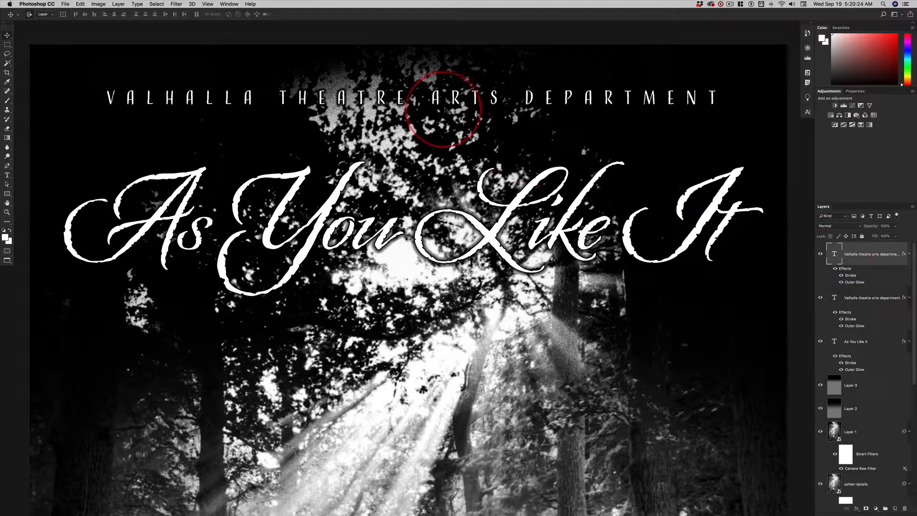
pyautogui.moveTo(439, 101); pyautogui.dragTo(437, 124)
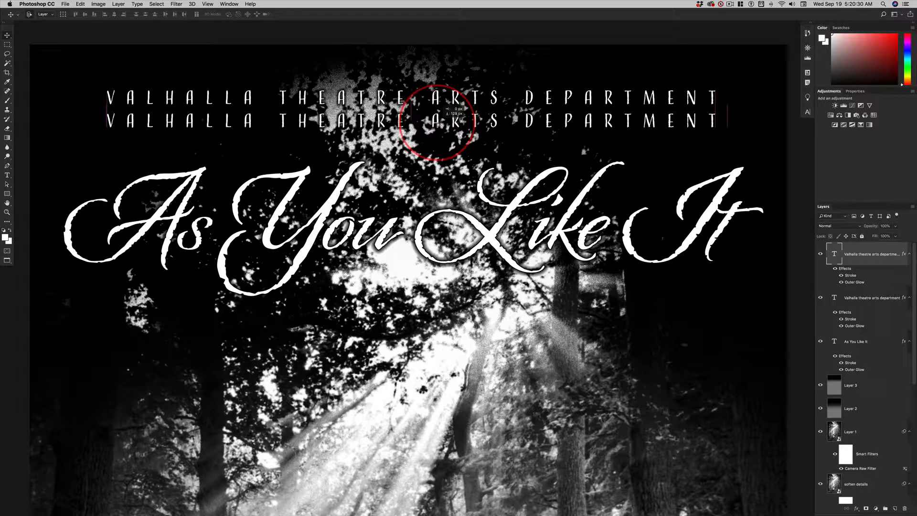
pyautogui.press('shift')
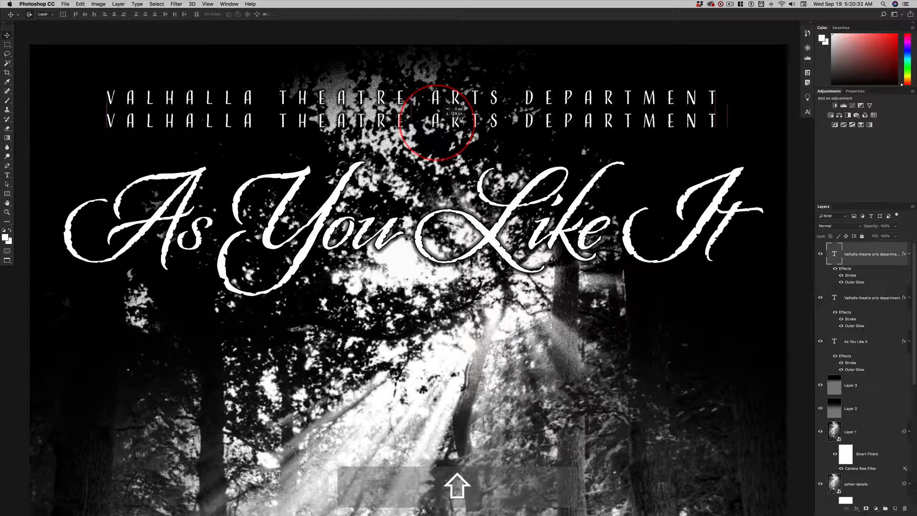
pyautogui.moveTo(437, 125); pyautogui.dragTo(437, 124)
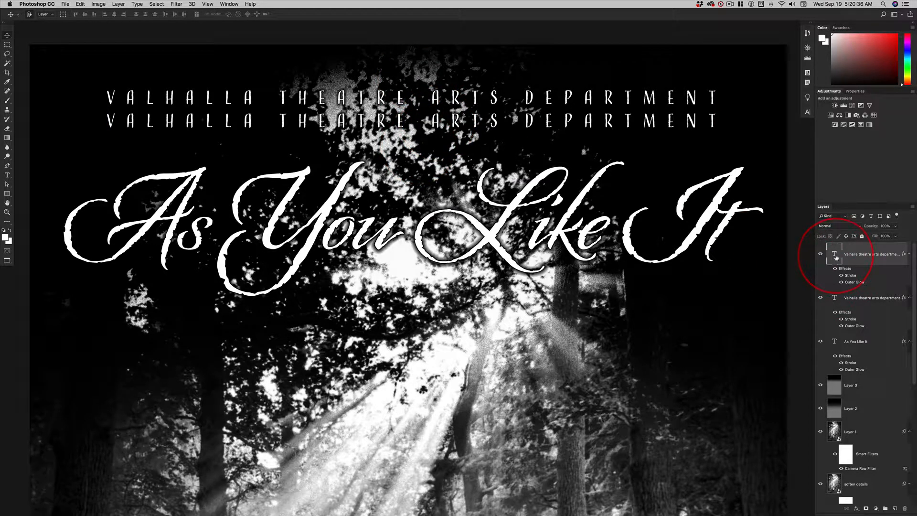
# - Replace the duplicated line's text with "PRESENTS"
pyautogui.doubleClick(835, 255)
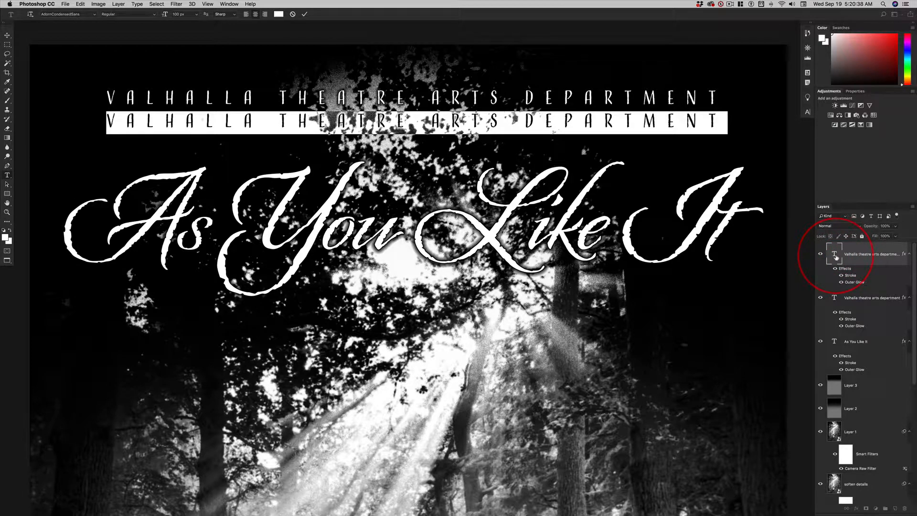
pyautogui.write('PRE')
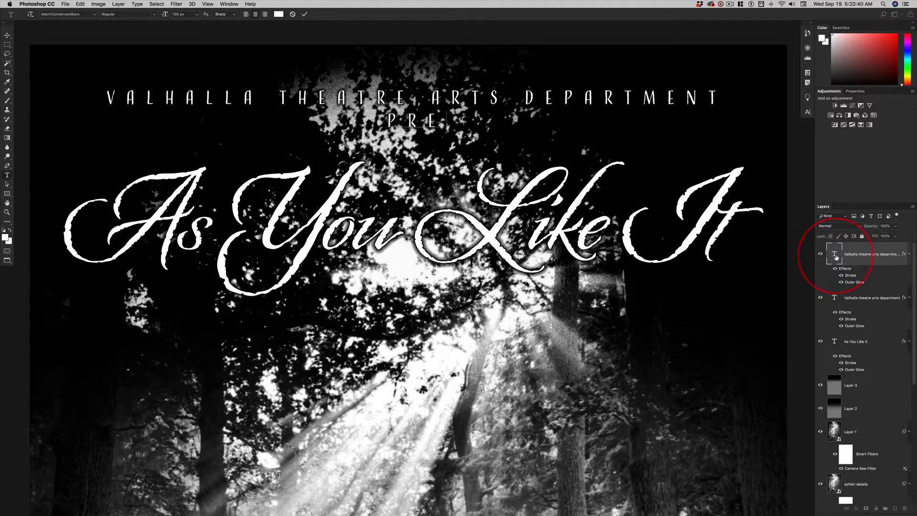
pyautogui.write('SENTS')
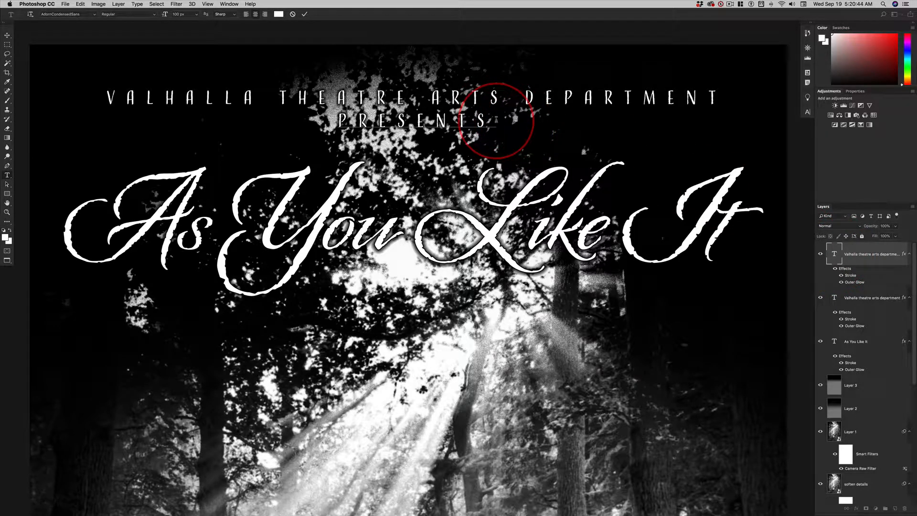
# - Reduce the word PRESENTS to 87 px and widen its tracking to 1600
pyautogui.moveTo(497, 120); pyautogui.dragTo(322, 111)
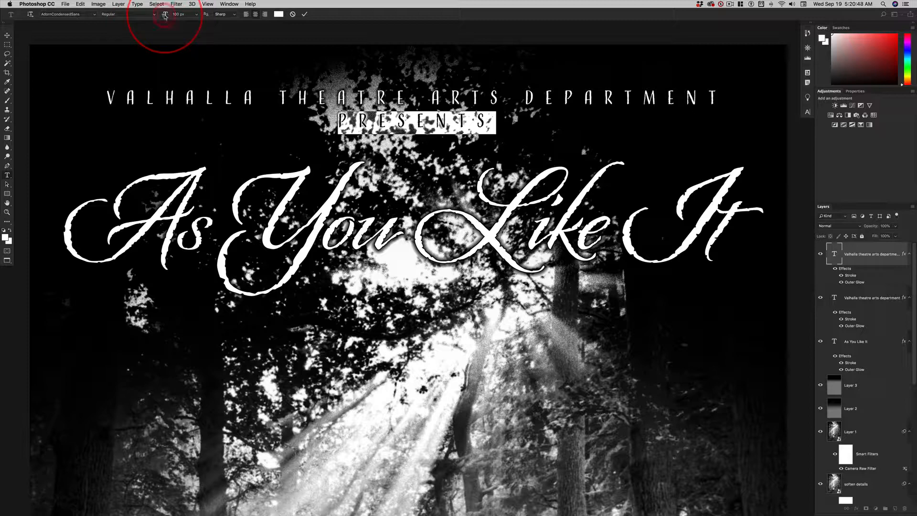
pyautogui.moveTo(165, 16); pyautogui.dragTo(154, 18)
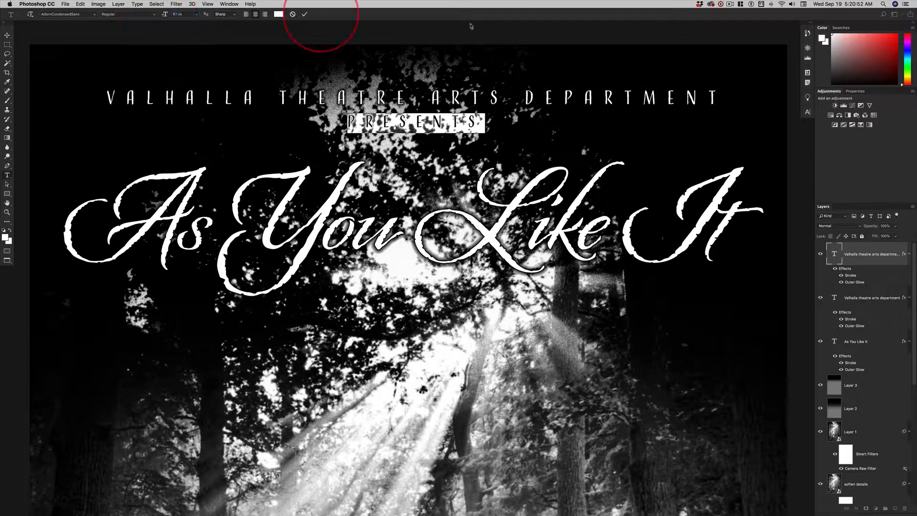
pyautogui.click(807, 113)
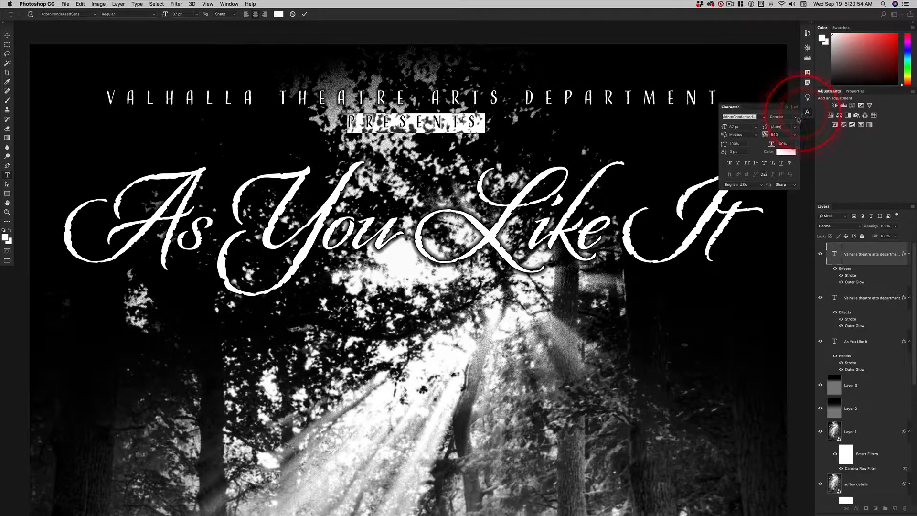
pyautogui.moveTo(764, 135); pyautogui.dragTo(780, 135)
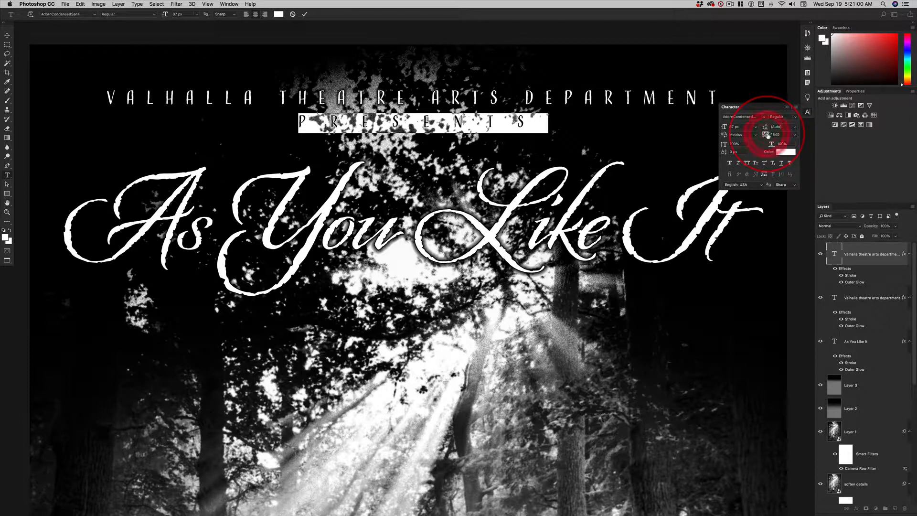
pyautogui.moveTo(768, 135); pyautogui.dragTo(770, 135)
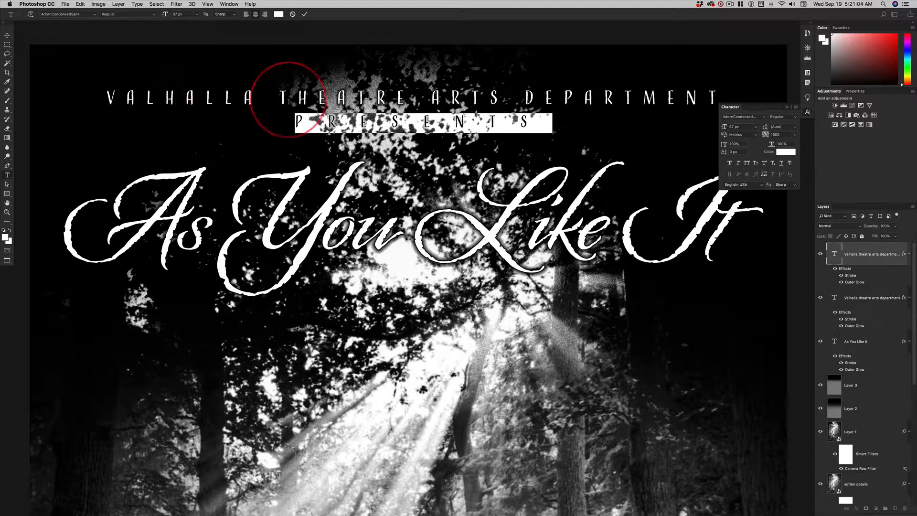
# - Set PRESENTS to 84 px with a 113% horizontal scale, commit the text and collapse the character settings
pyautogui.moveTo(165, 15); pyautogui.dragTo(160, 15)
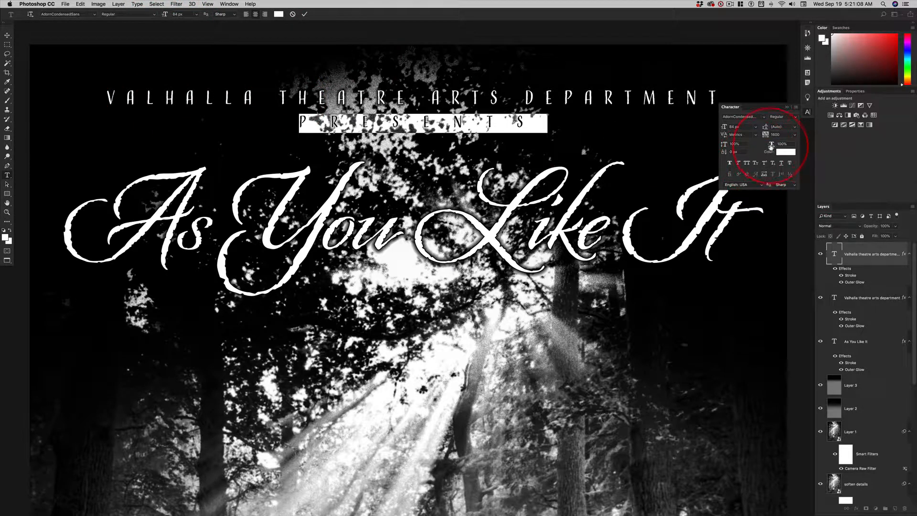
pyautogui.moveTo(770, 145); pyautogui.dragTo(777, 145)
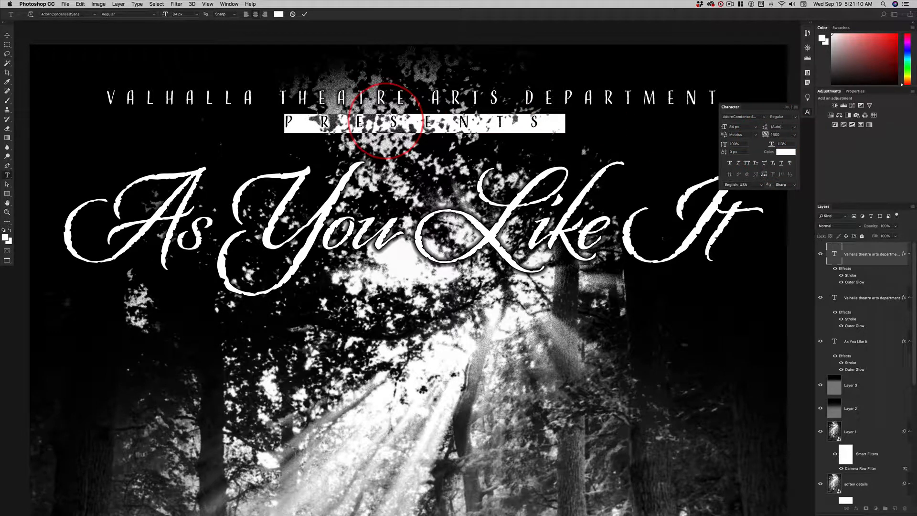
pyautogui.click(7, 35)
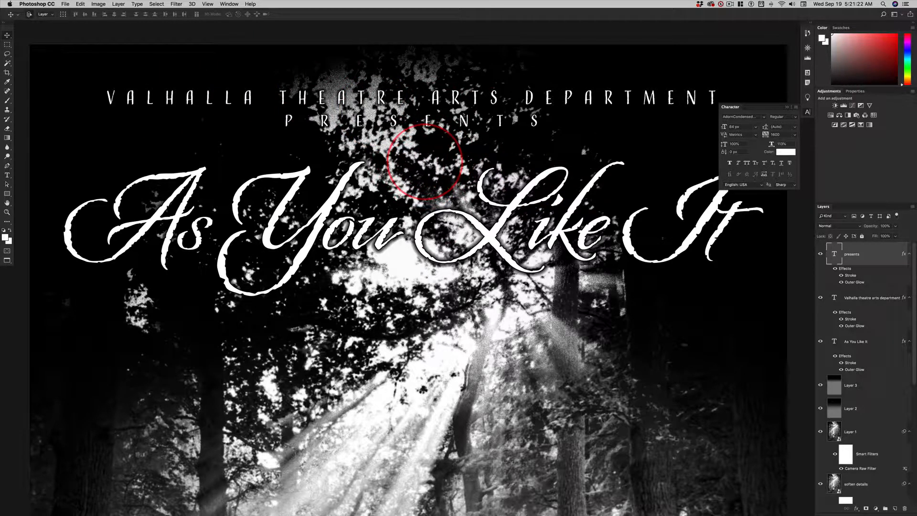
pyautogui.click(794, 109)
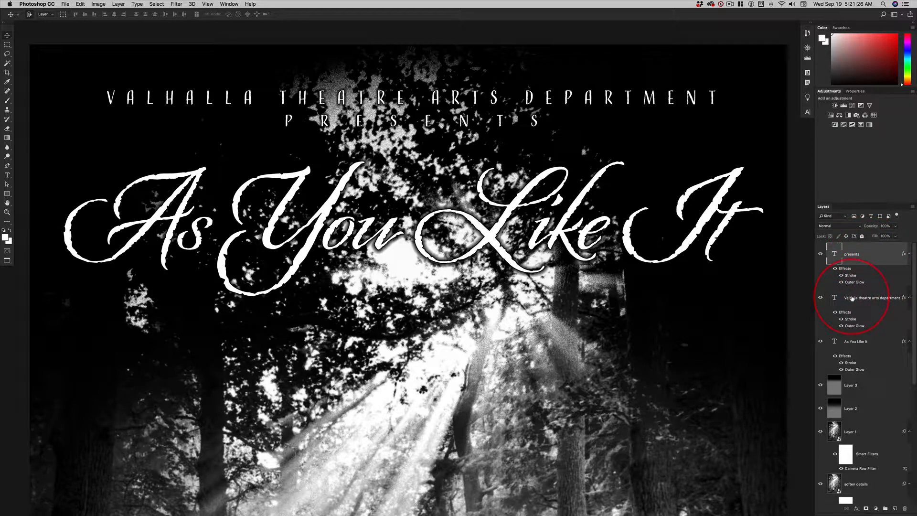
# - Select the department and PRESENTS layers together and nudge them down until PRESENTS sits just above the title
pyautogui.keyDown('shift'); pyautogui.click(869, 293); pyautogui.keyUp('shift')
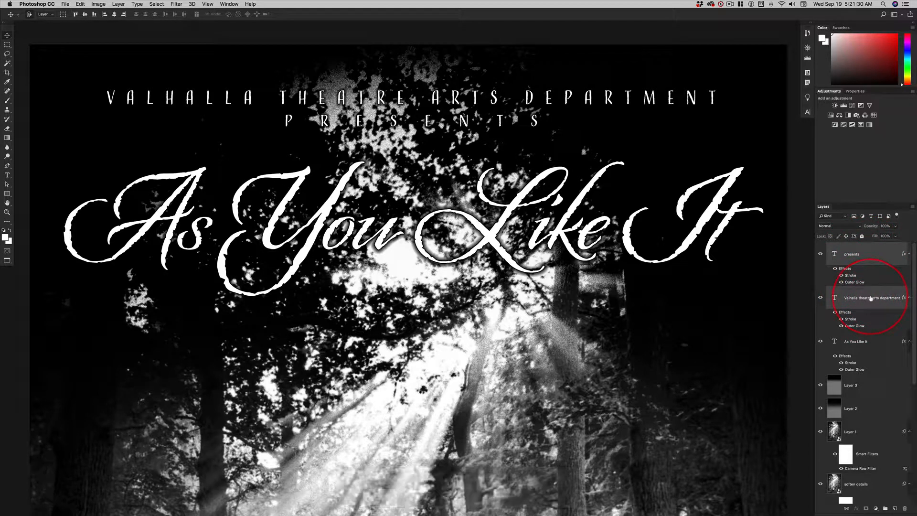
pyautogui.press('shift')
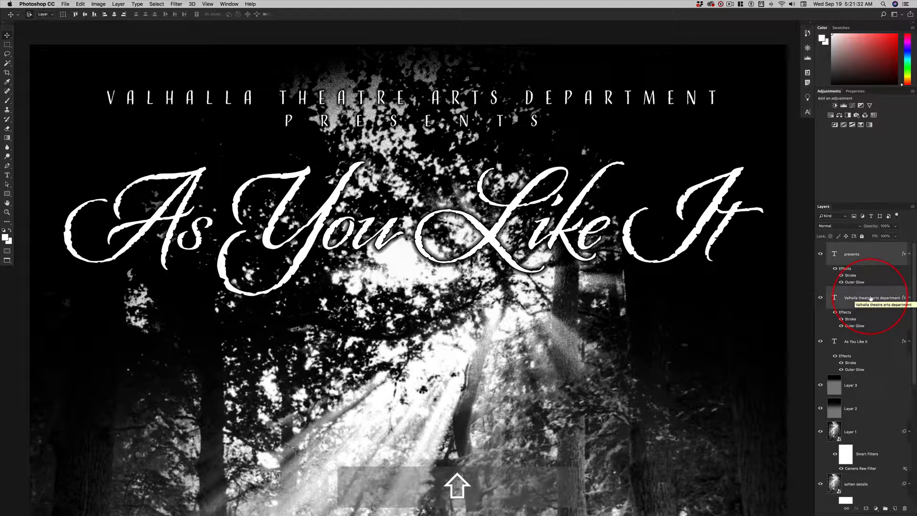
pyautogui.hotkey('shift', 'Down')
pyautogui.hotkey('shift', 'Down')
pyautogui.hotkey('shift', 'Down')
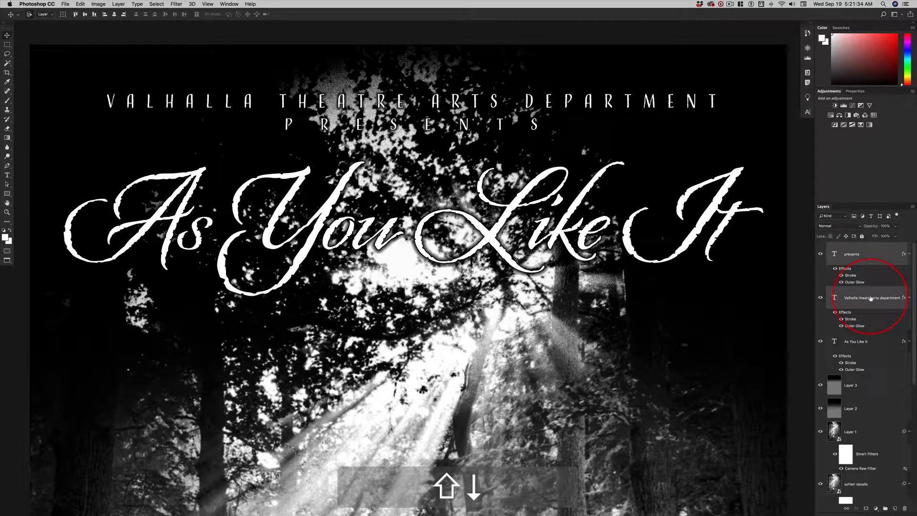
pyautogui.hotkey('shift', 'Down')
pyautogui.hotkey('shift', 'Down')
pyautogui.hotkey('shift', 'Down')
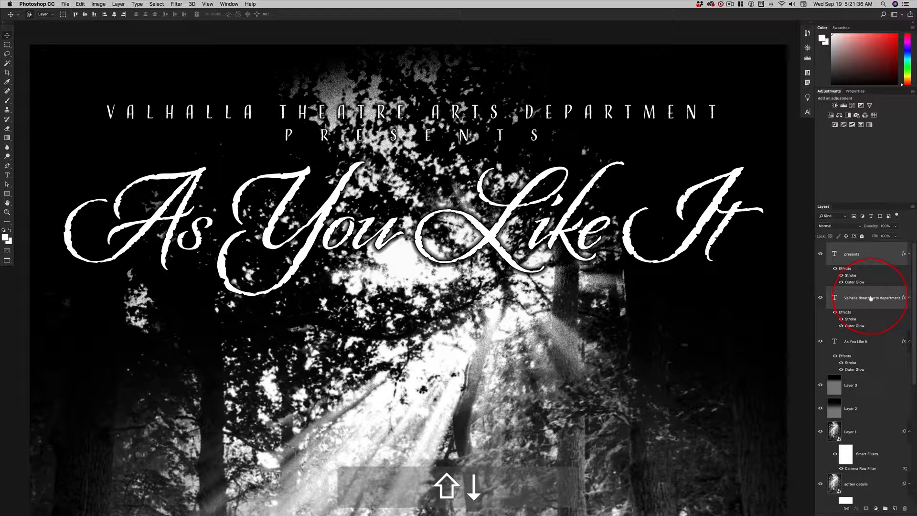
pyautogui.hotkey('shift', 'Down')
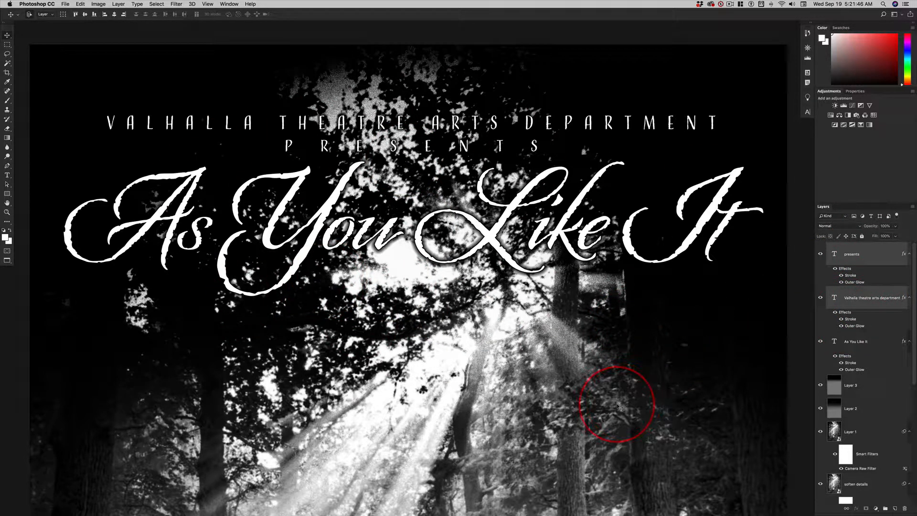
# - Switch to the finished poster document and fit it on screen to examine its top and bottom text layout
pyautogui.scroll(-3, 602, 401)
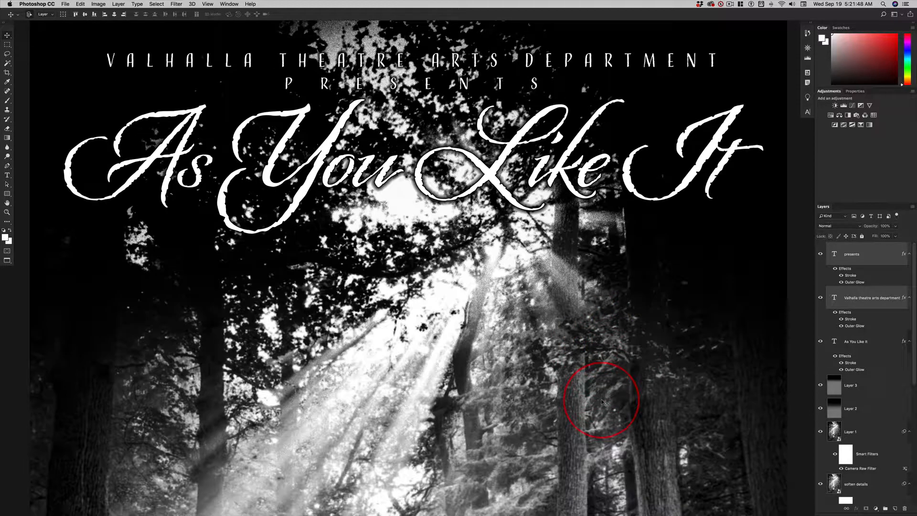
pyautogui.scroll(1, 602, 401)
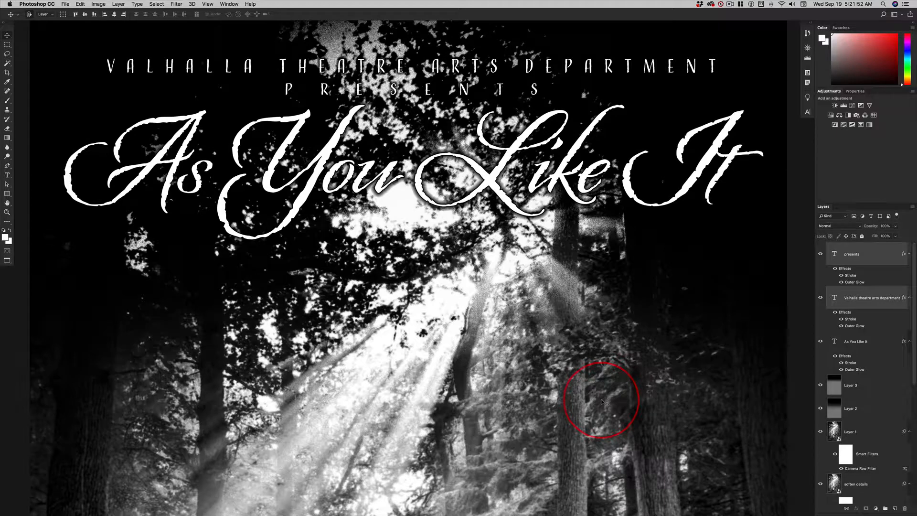
pyautogui.press('super+Tab')
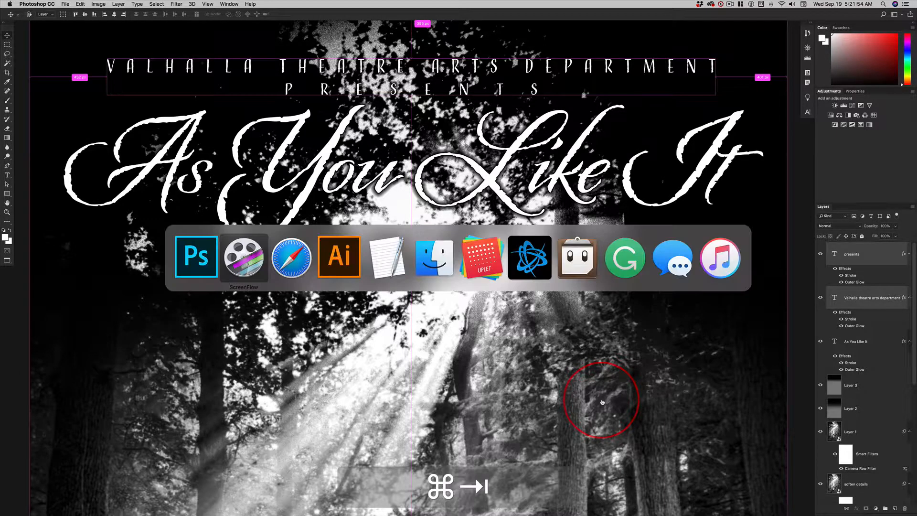
pyautogui.press('super+Tab')
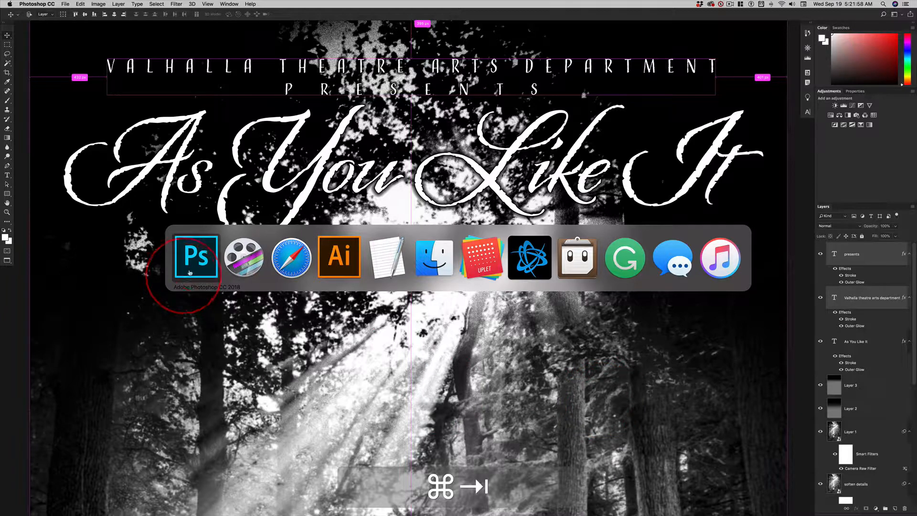
pyautogui.click(203, 254)
pyautogui.press('super+grave')
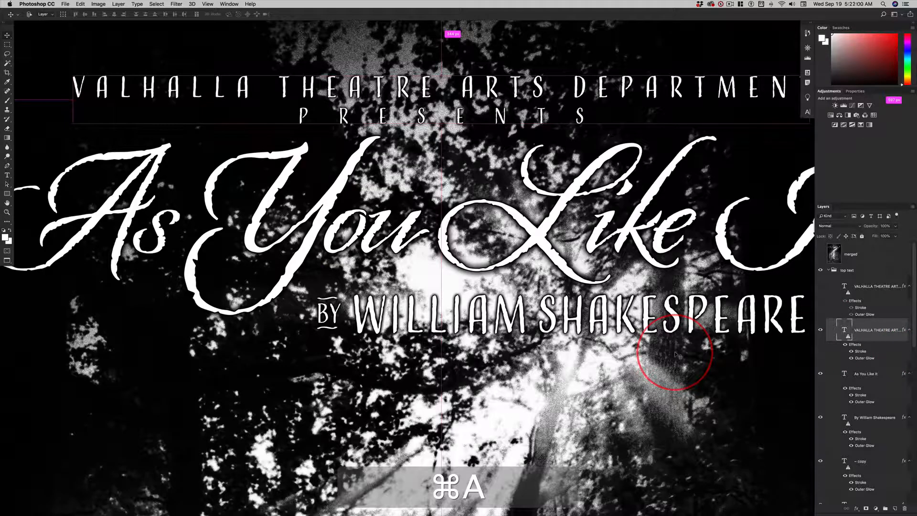
pyautogui.press('super+0')
pyautogui.click(706, 354)
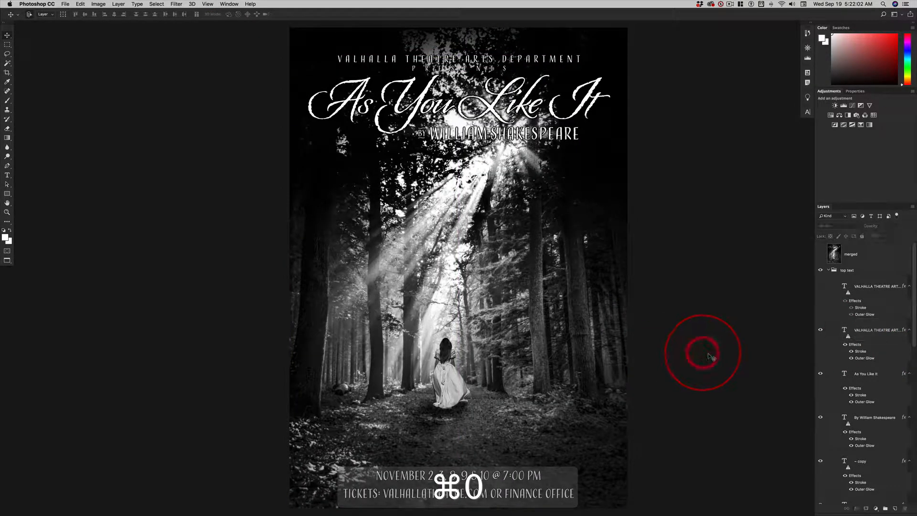
pyautogui.click(539, 398)
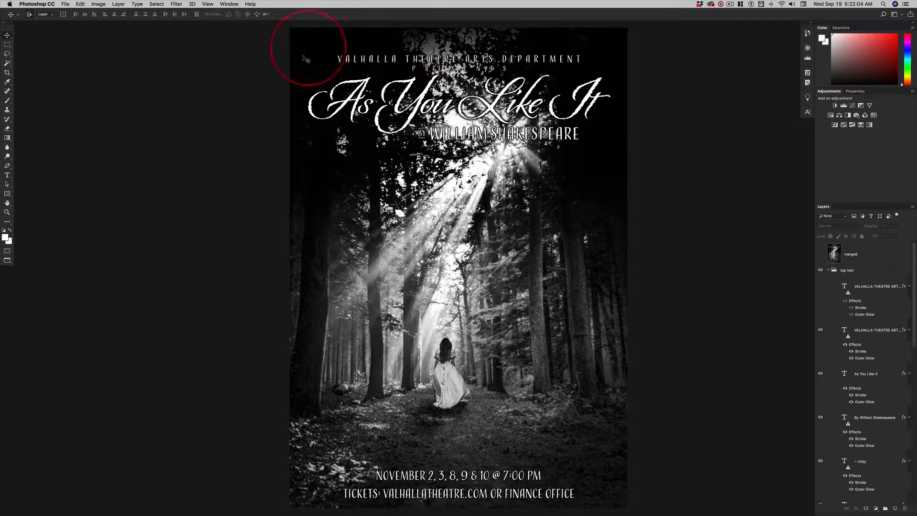